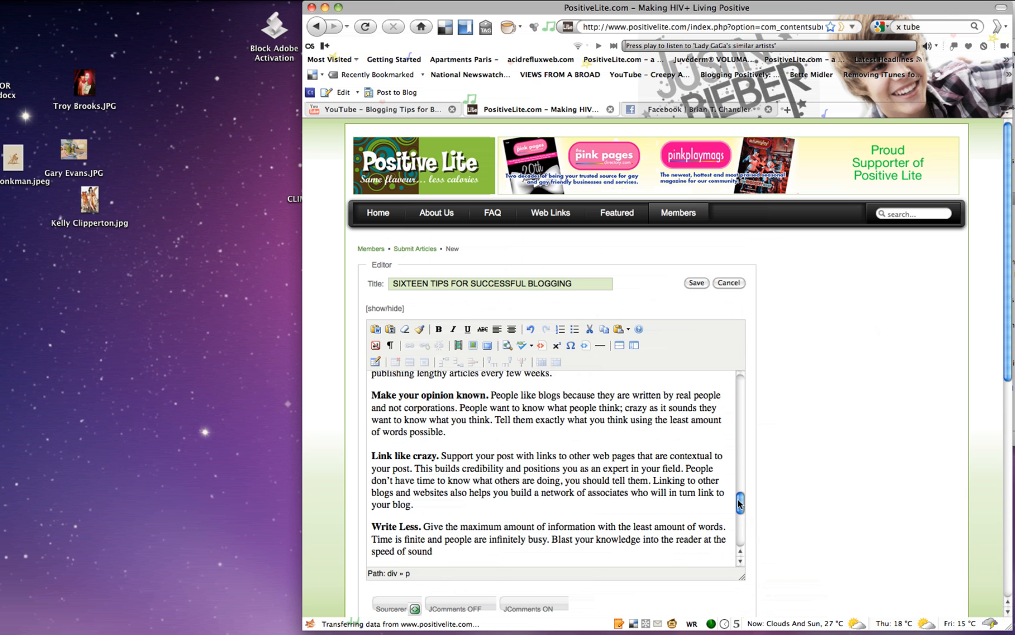
Set the article's category to Acid Reflux: The Lite Edition in the publishing settings.
drag(740, 504, 740, 379)
scroll(589, 458, down, 5)
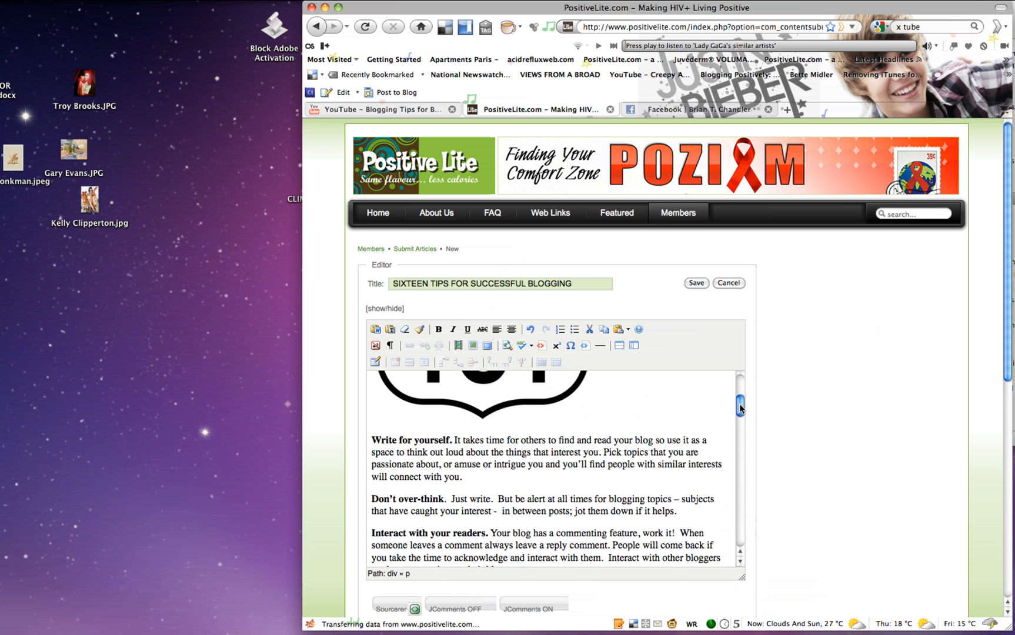
scroll(859, 423, down, 8)
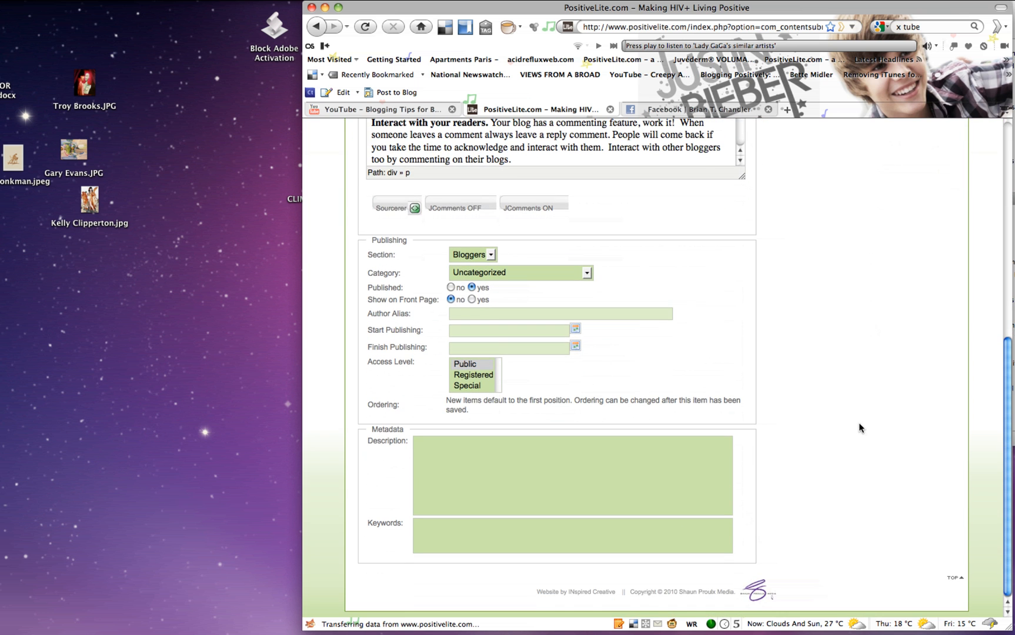
scroll(842, 405, up, 1)
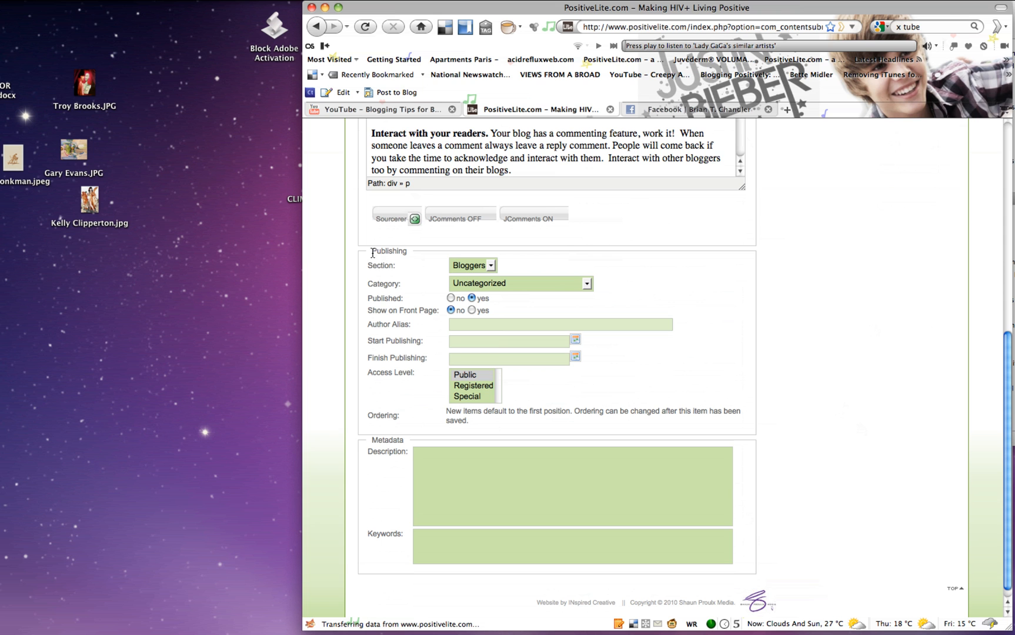
drag(369, 250, 410, 251)
click(562, 263)
scroll(562, 263, up, 1)
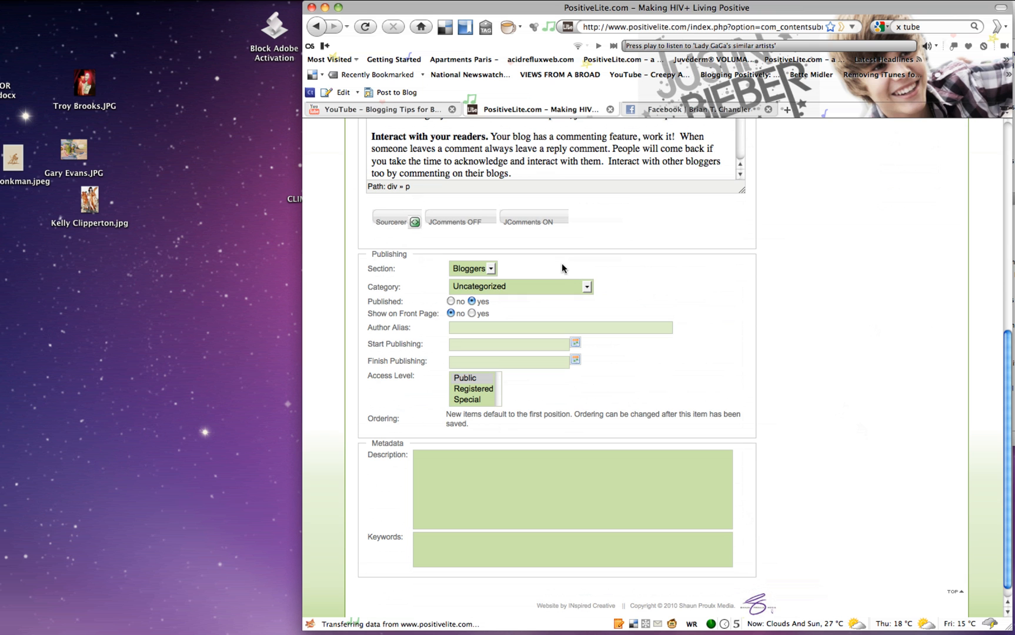
click(534, 292)
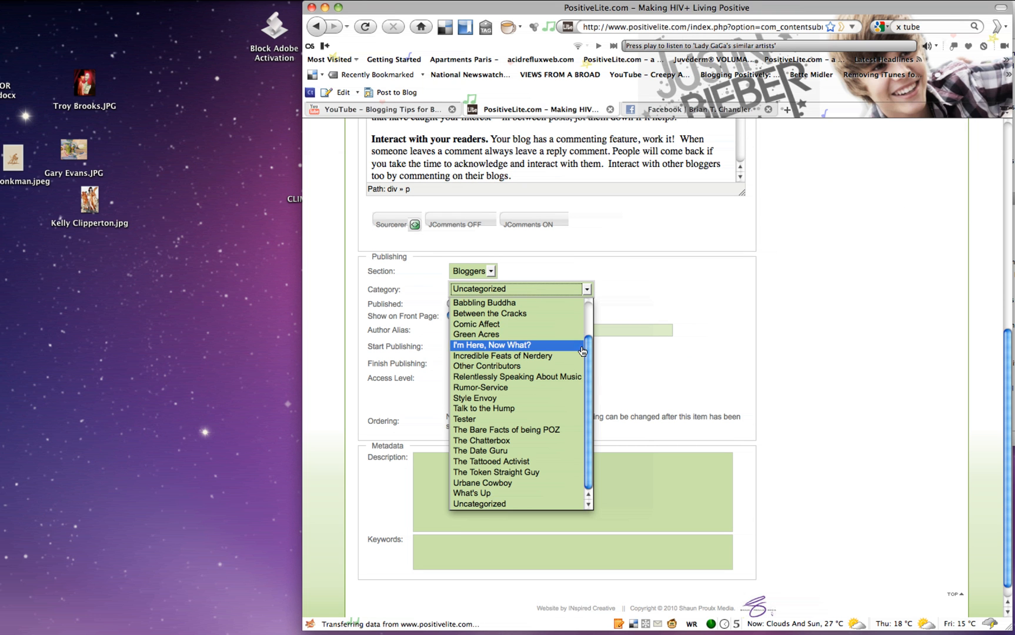
drag(585, 354, 586, 317)
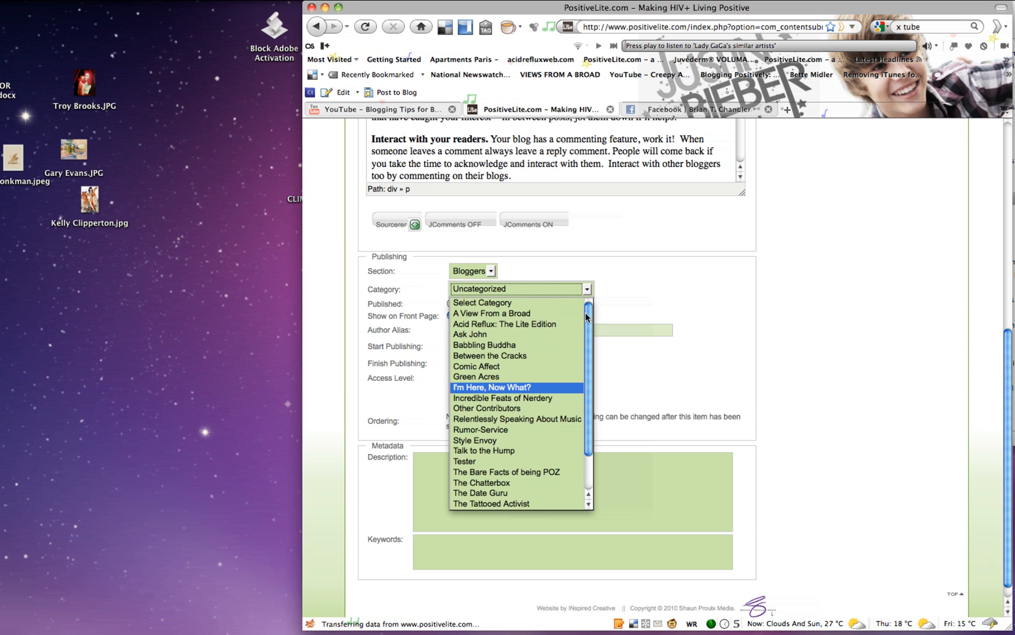
click(544, 324)
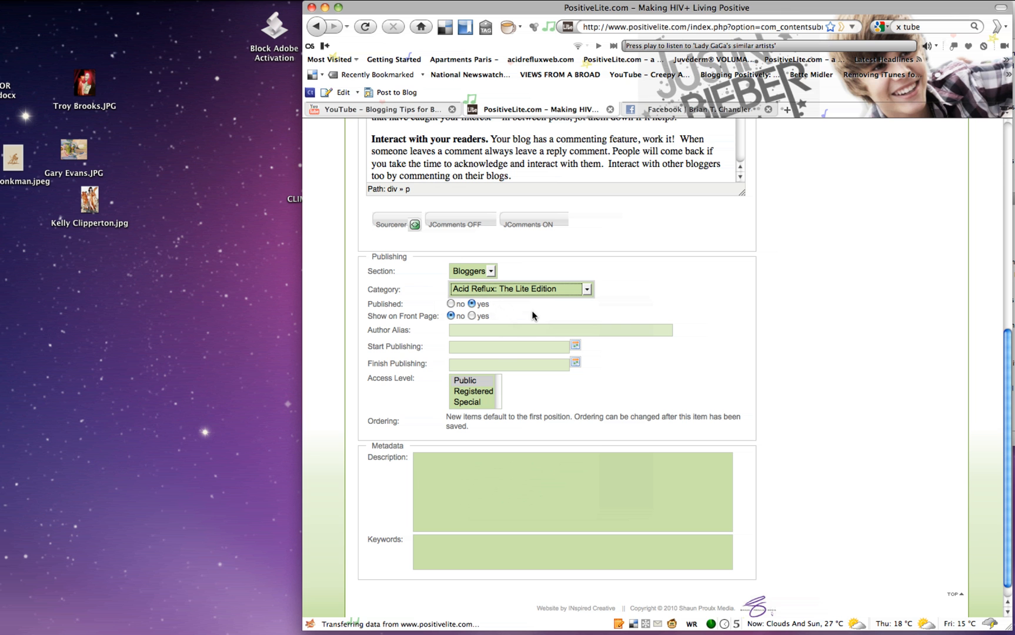
Try "Ghost writer" as the author alias and clear the field again.
scroll(534, 316, down, 1)
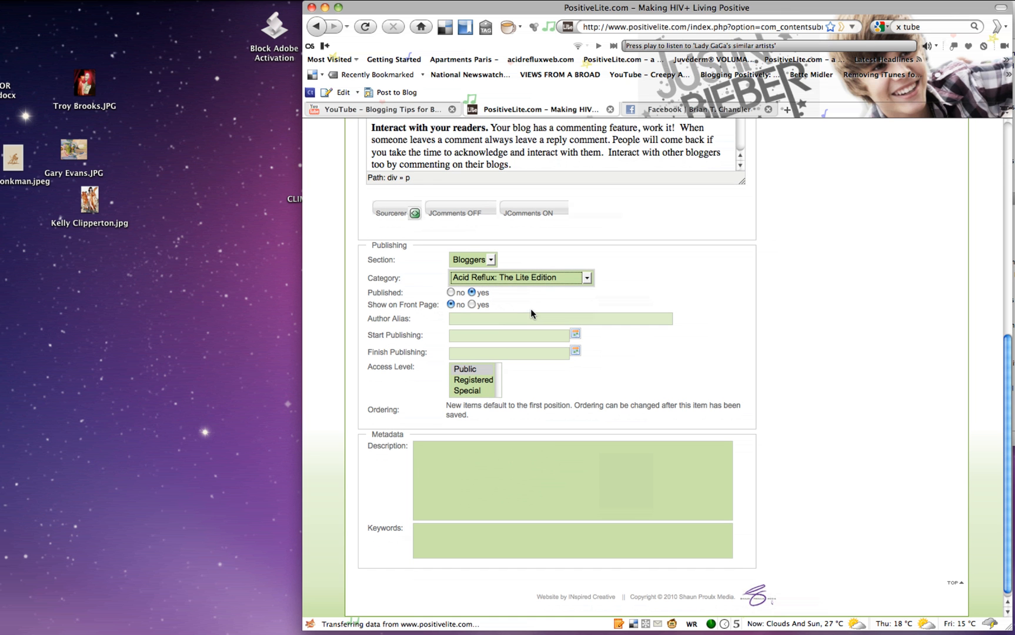
scroll(531, 311, up, 1)
scroll(532, 311, down, 1)
click(495, 318)
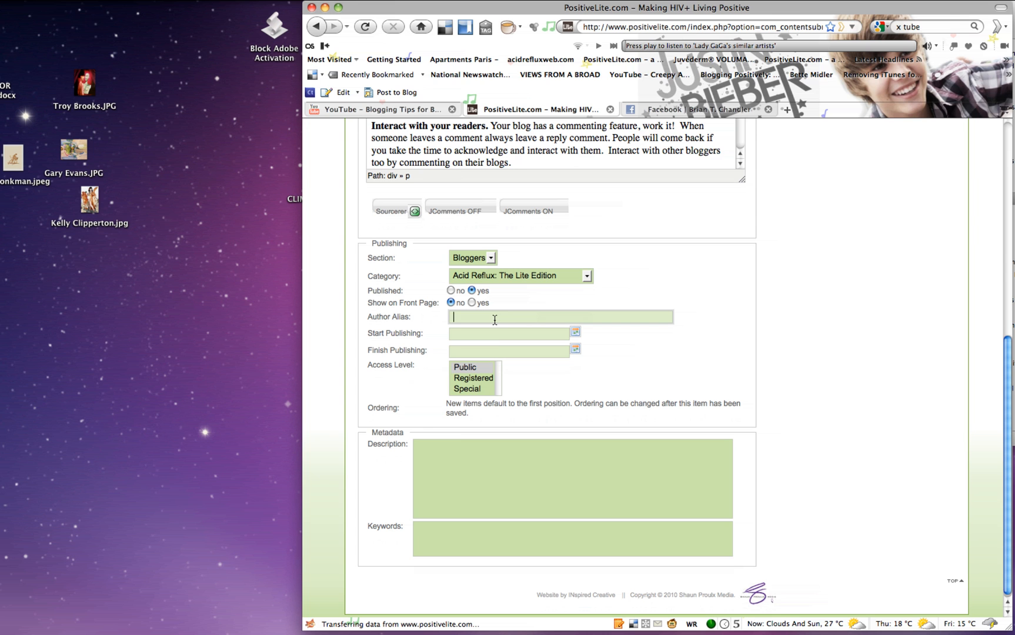
text(Go)
key(BackSpace)
text(ho)
key(BackSpace)
key(BackSpace)
text(host writer)
key(super+a)
key(BackSpace)
Copy the "Write for yourself" text up to "the things that interest you." from the article into the metadata description.
click(475, 474)
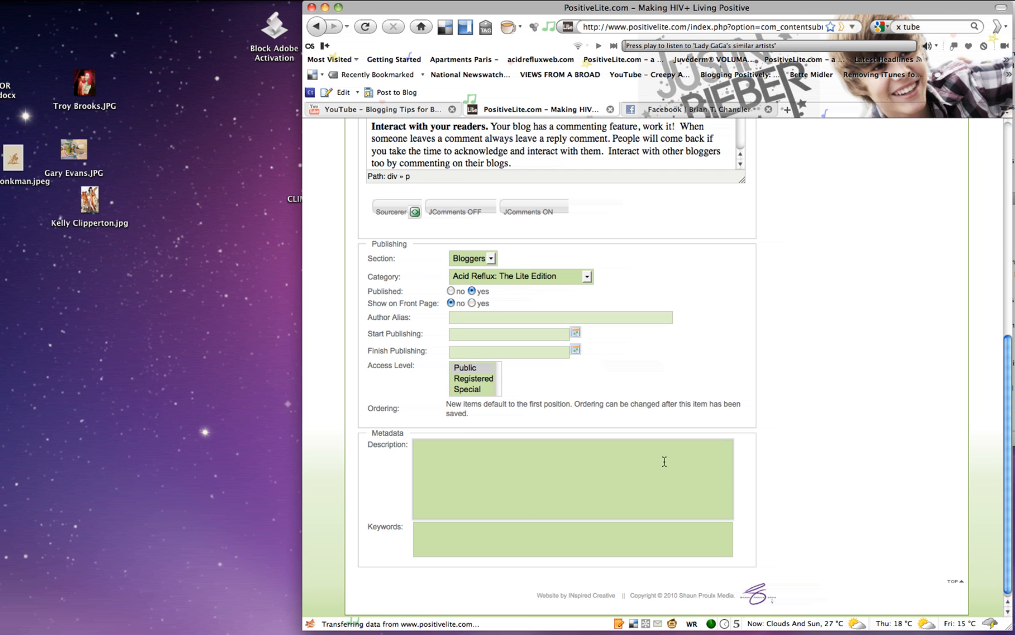
scroll(771, 449, up, 1)
scroll(771, 449, up, 2)
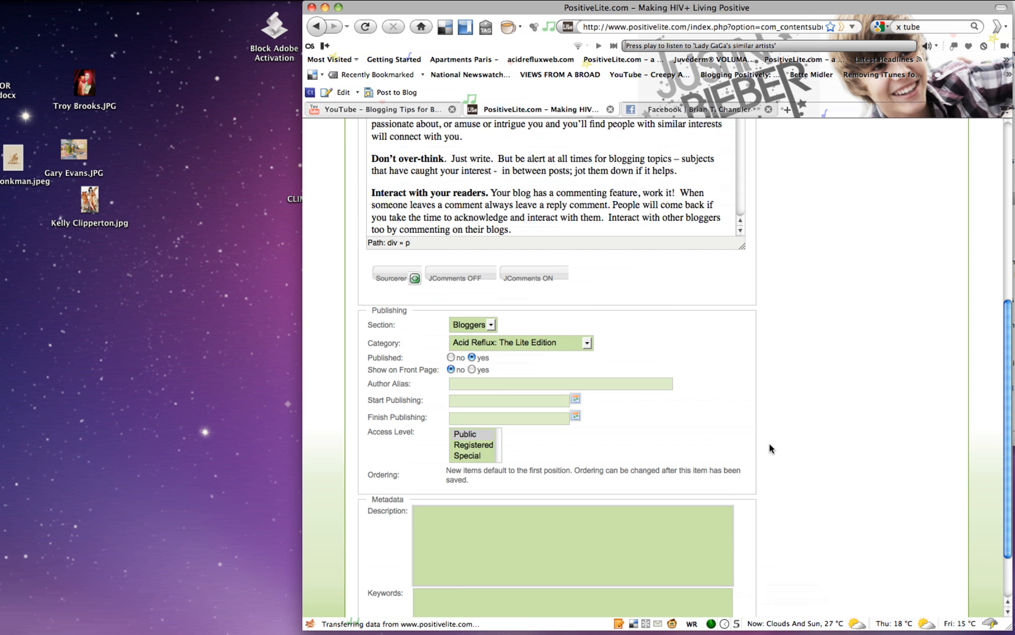
scroll(771, 449, up, 5)
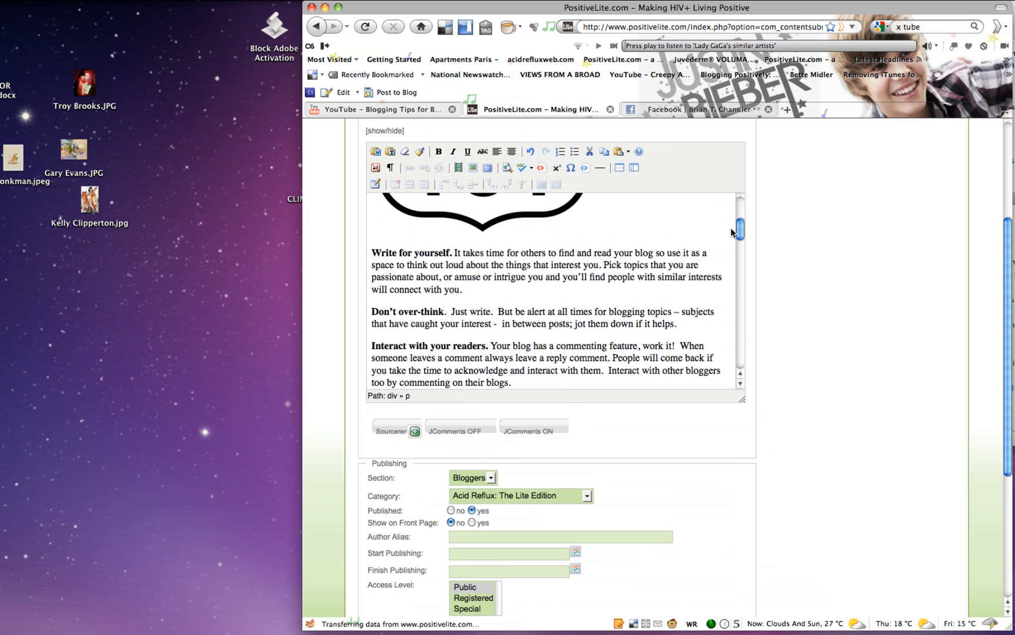
mouse_move(739, 235)
mouse_down()
mouse_move(740, 203)
mouse_move(741, 225)
mouse_up()
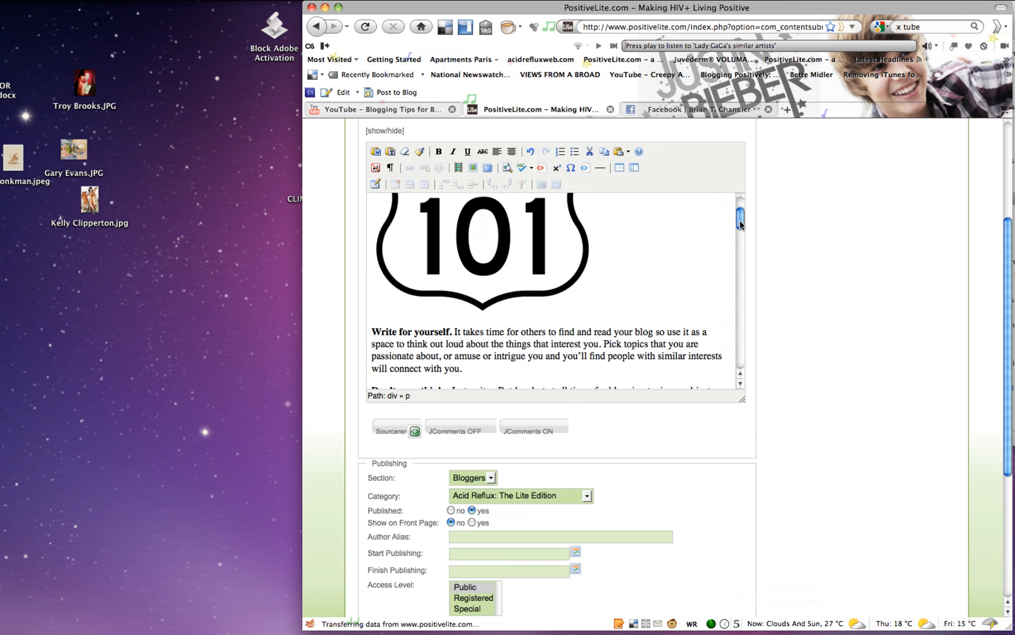
scroll(739, 224, down, 1)
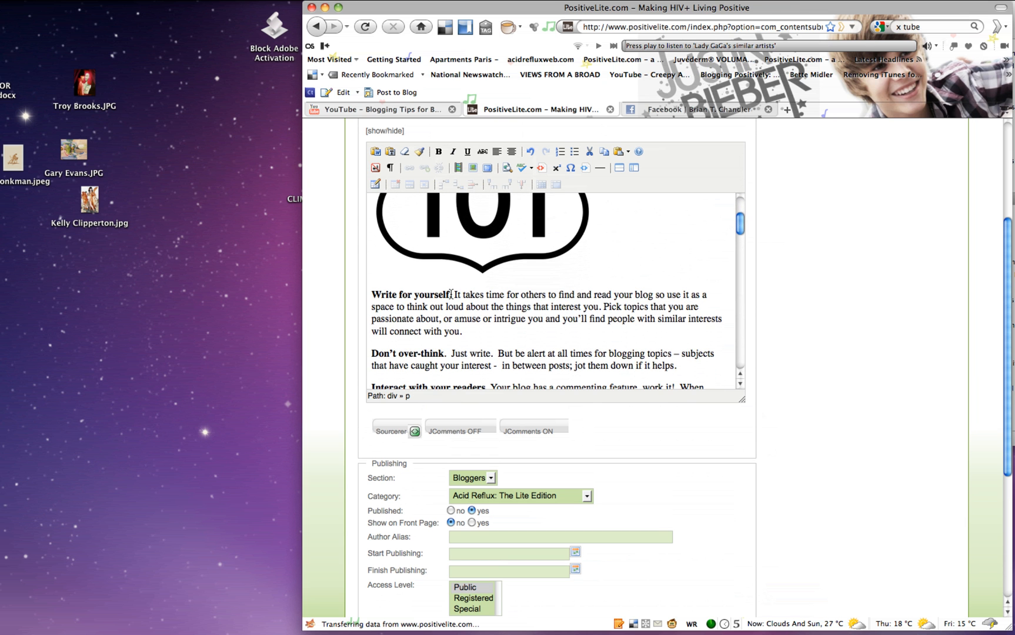
drag(372, 293, 603, 307)
key(super+c)
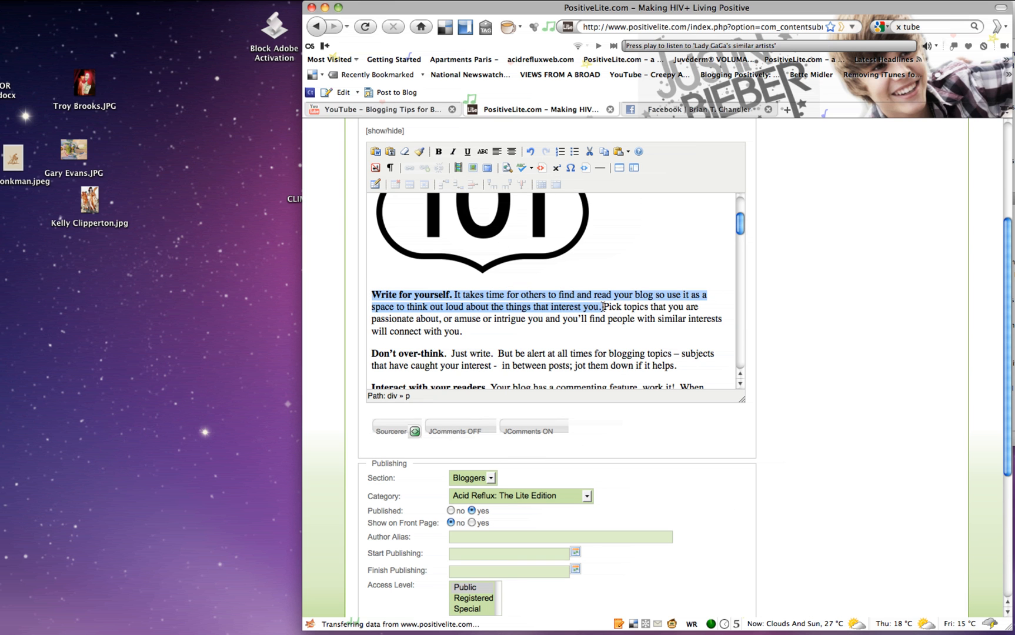
scroll(910, 303, down, 5)
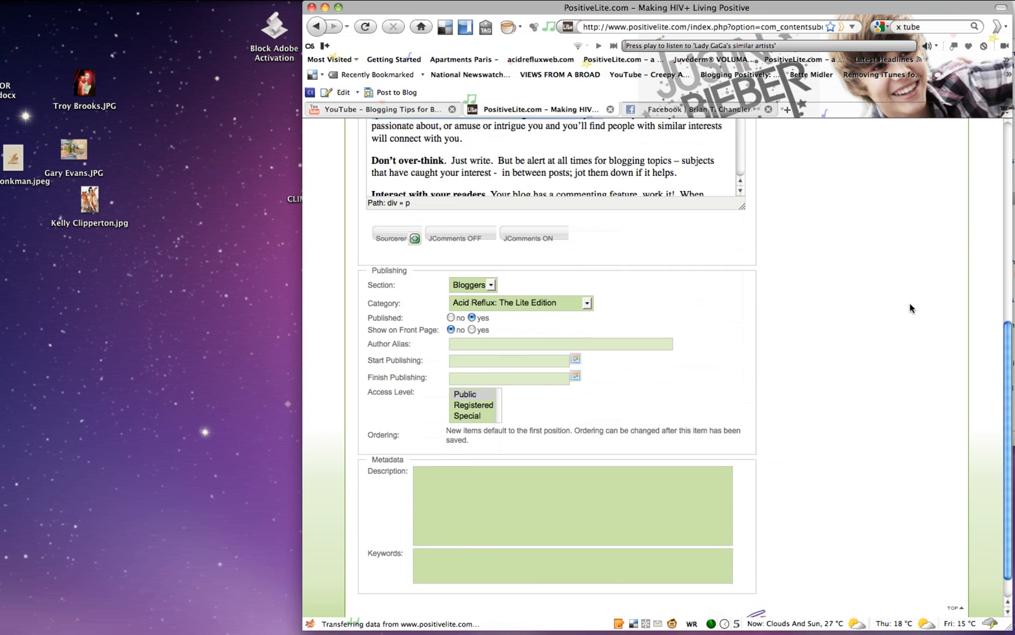
click(437, 506)
key(super+v)
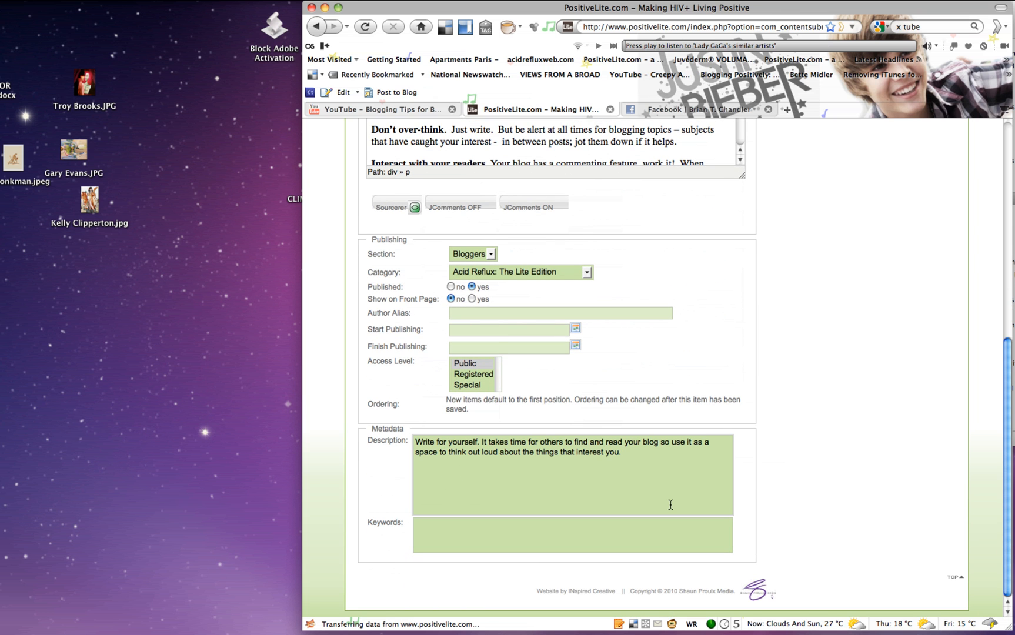
Replace the metadata description with "Blogger tips for beginners".
drag(671, 505, 379, 439)
text(Blogger )
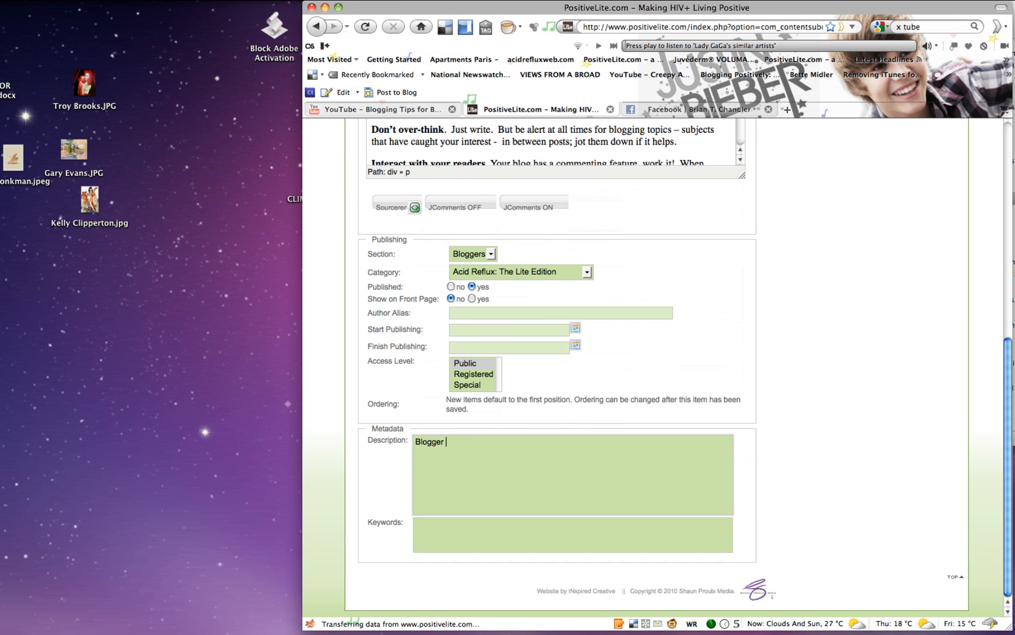
text(tips for beginners)
Switch to TextEdit and create a blank document beside the browser for drafting the keywords.
click(432, 534)
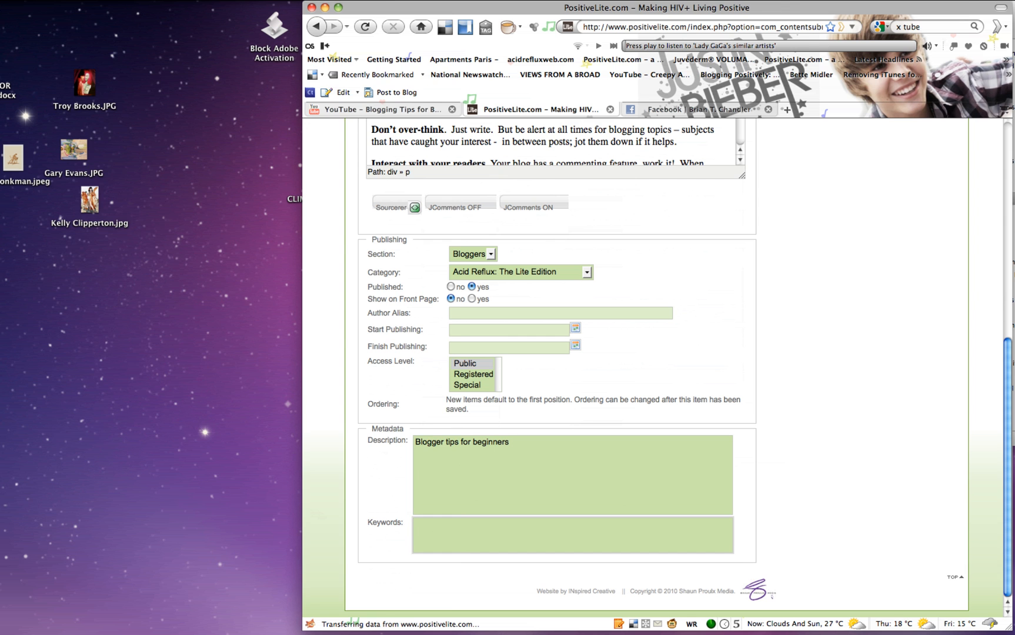
key(super+Tab)
drag(347, 69, 261, 69)
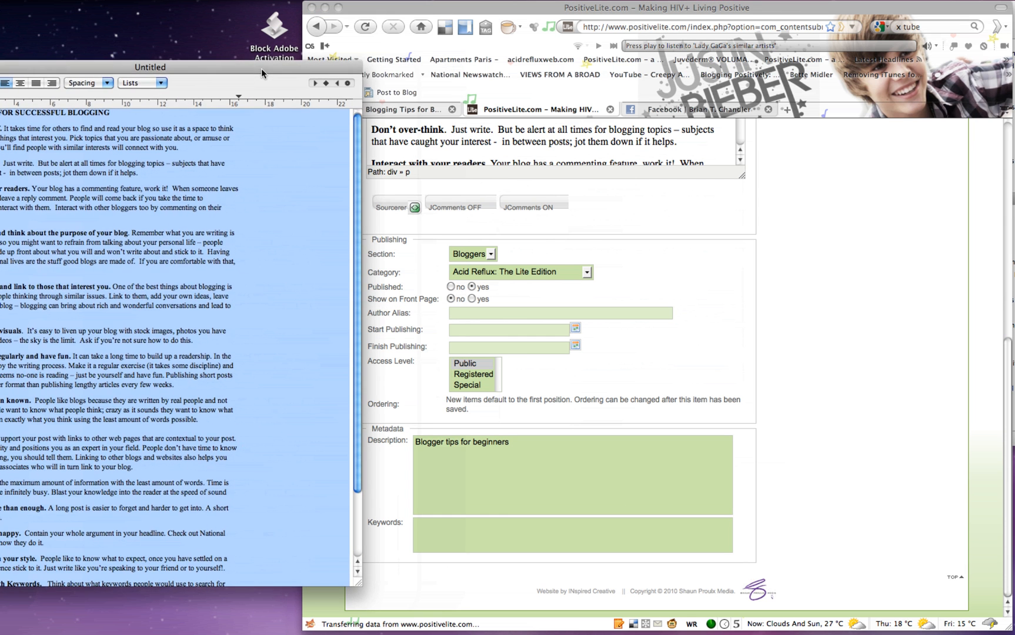
key(super+n)
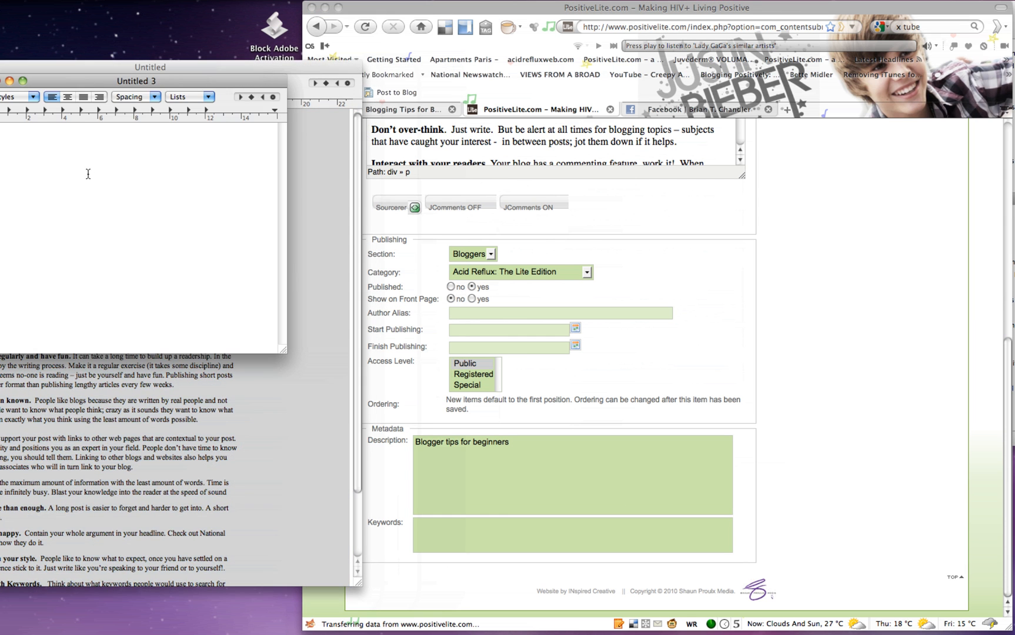
drag(75, 86, 137, 80)
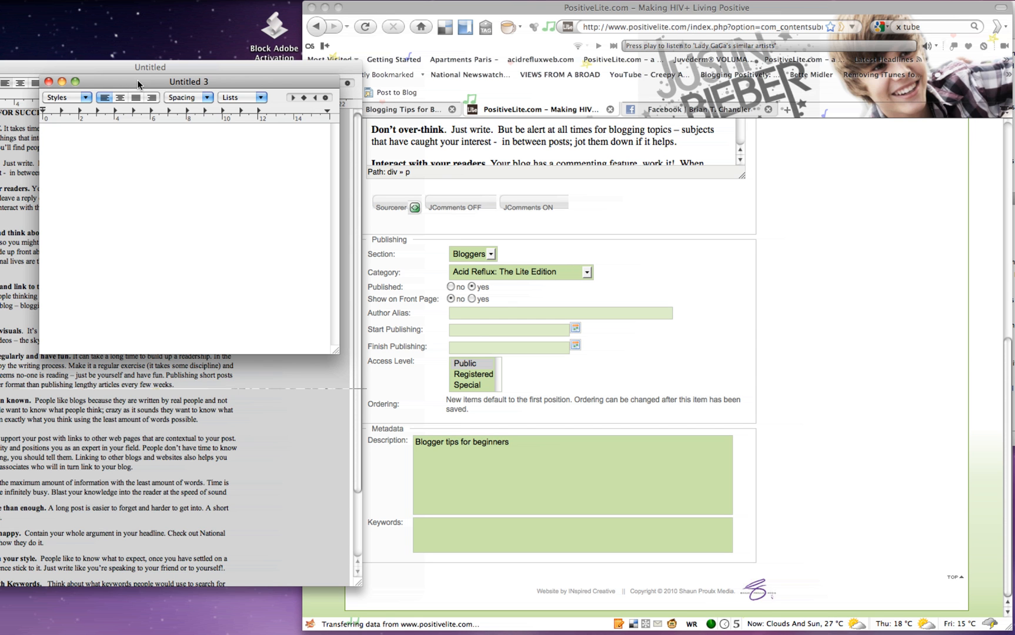
Write the keywords "PositiveLite.com, Positive Lite, Shaun Proulx Media", the blogger's name, and "Acid Reflux: The Lite Edition, Blogging tips, writing" in the document.
text(PO)
key(BackSpace)
text(ositiveLite.com, Positive Lite, )
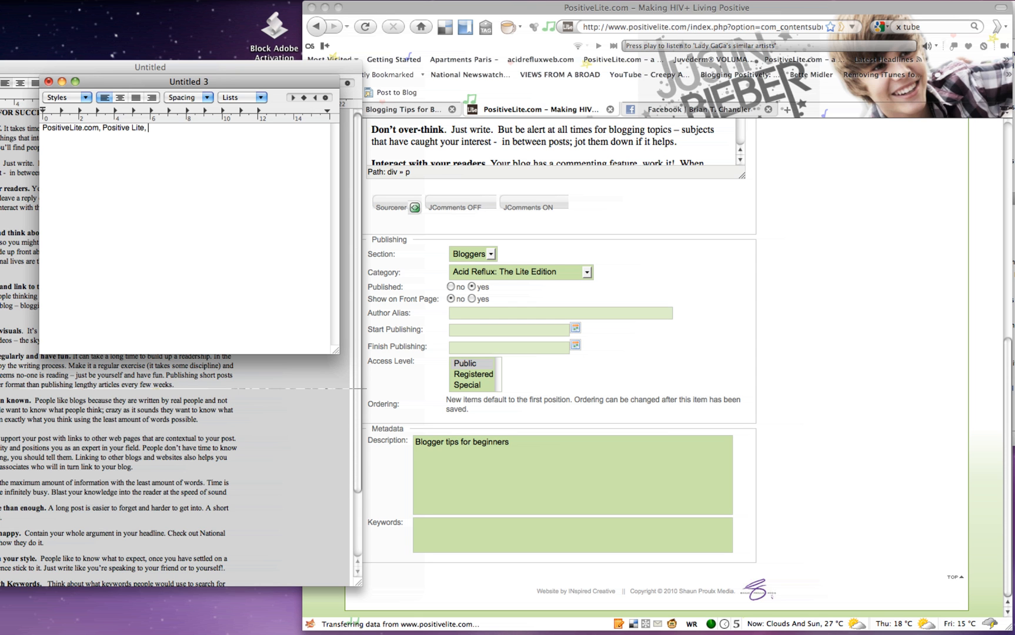
text(Shaun Proulx Media, Brian FInch, )
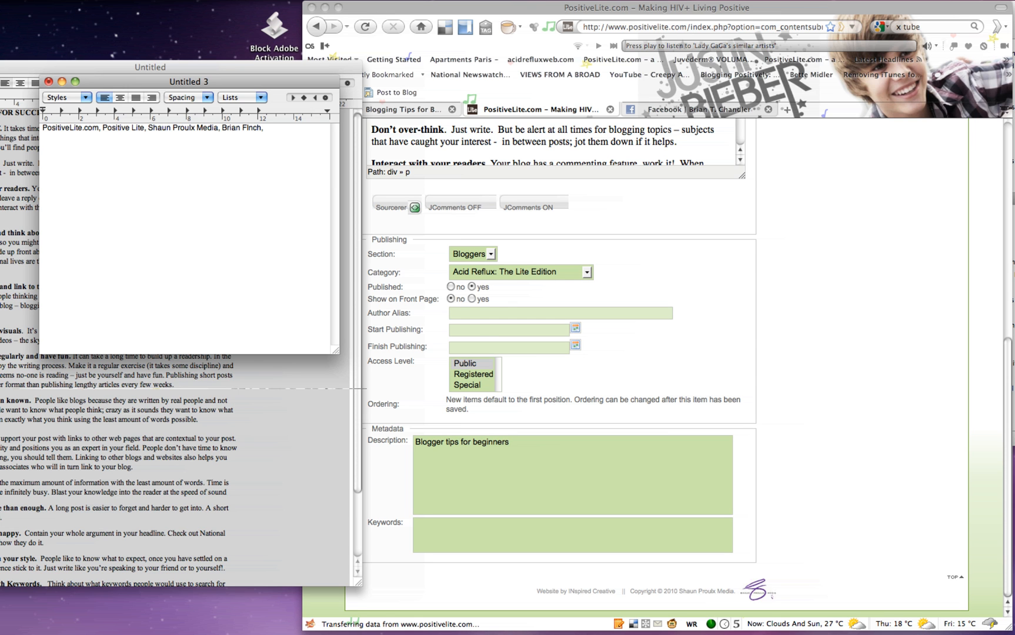
text(Acid Reflux: The Lite Edition, Blogginh)
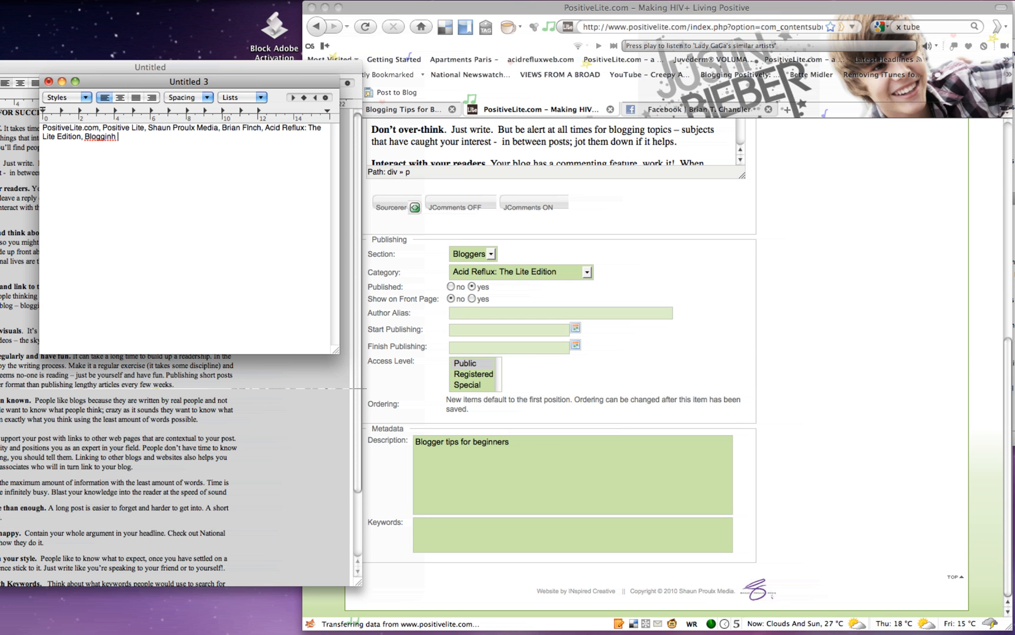
key(BackSpace)
text(tips, writing)
Copy the keywords from PositiveLite.com through Acid Reflux: The Lite Edition into the article's metadata keywords in the browser.
drag(84, 136, 168, 137)
click(168, 137)
drag(83, 137, 42, 127)
key(super+c)
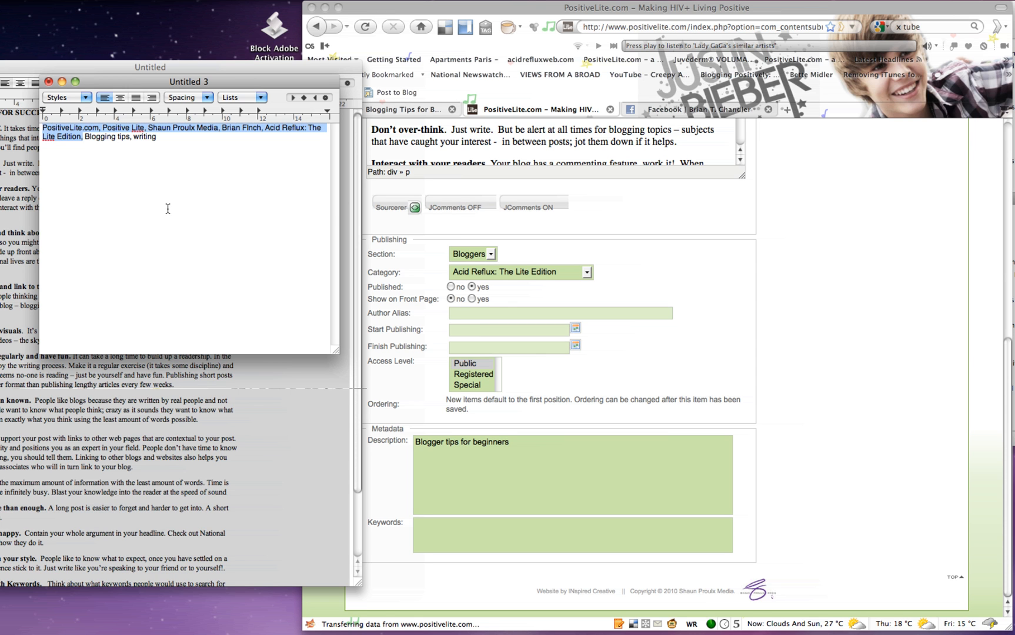
click(464, 531)
key(super+v)
Add "blogging tips, writing" to the end of the metadata keywords.
scroll(517, 537, up, 1)
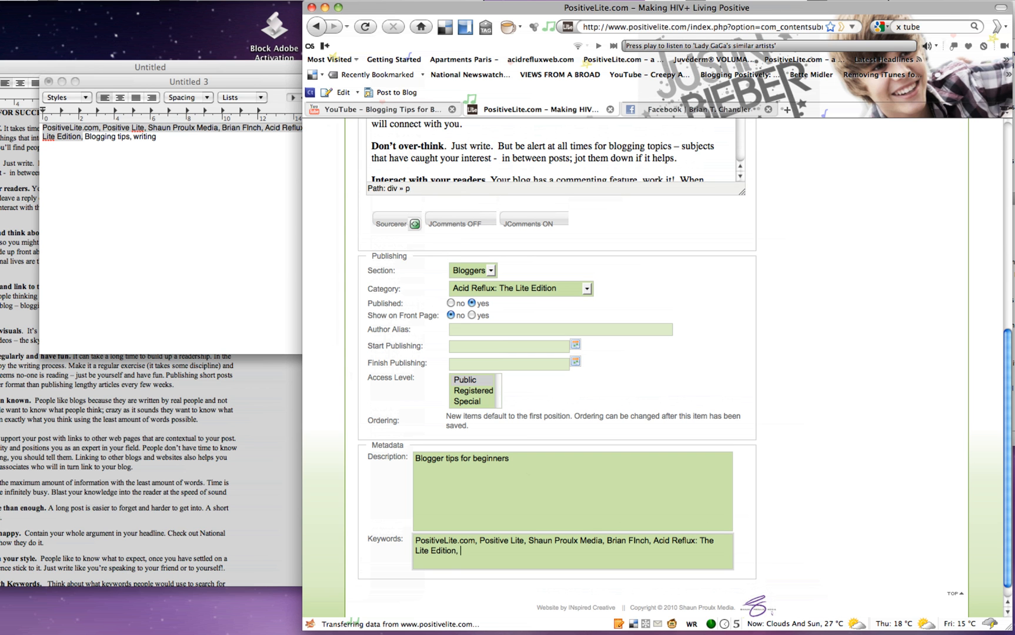
text(bloggi)
key(BackSpace)
text(ogging tips, writing)
Save the article titled SIXTEEN TIPS FOR SUCCESSFUL BLOGGING.
scroll(795, 455, up, 7)
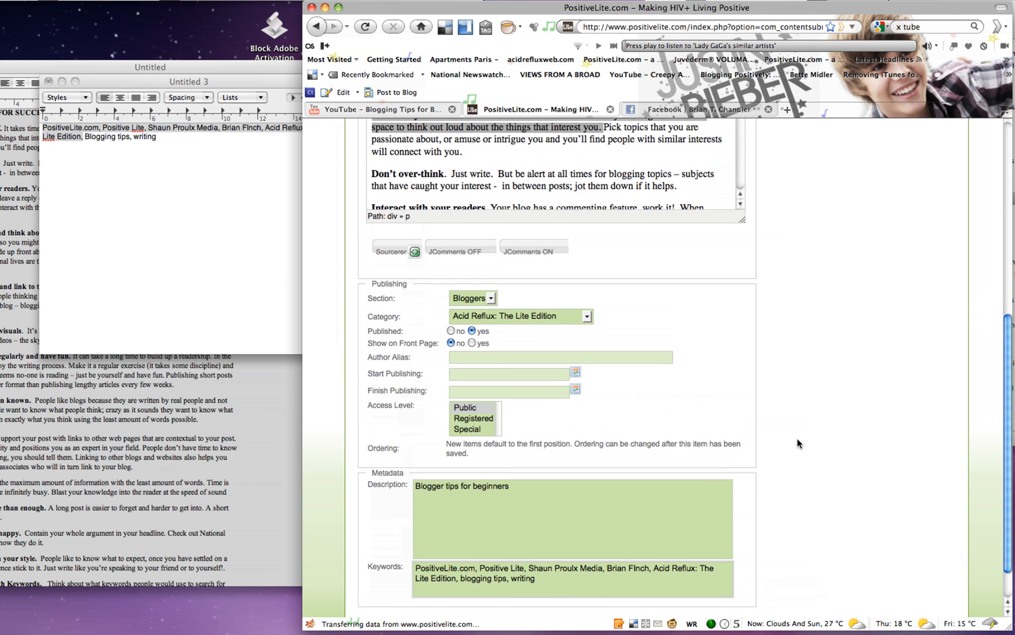
scroll(797, 447, up, 7)
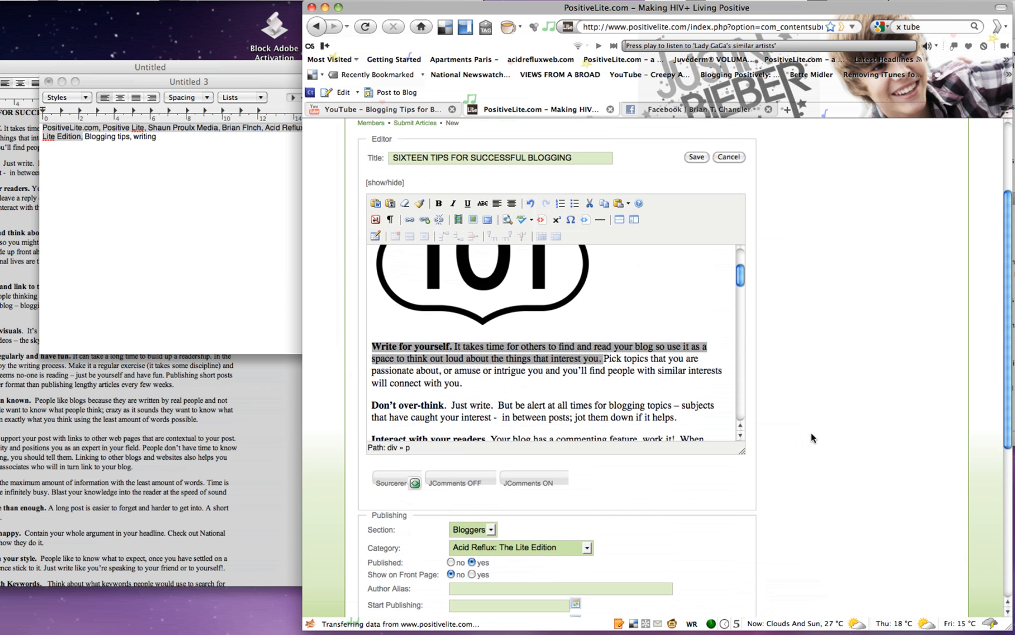
click(697, 284)
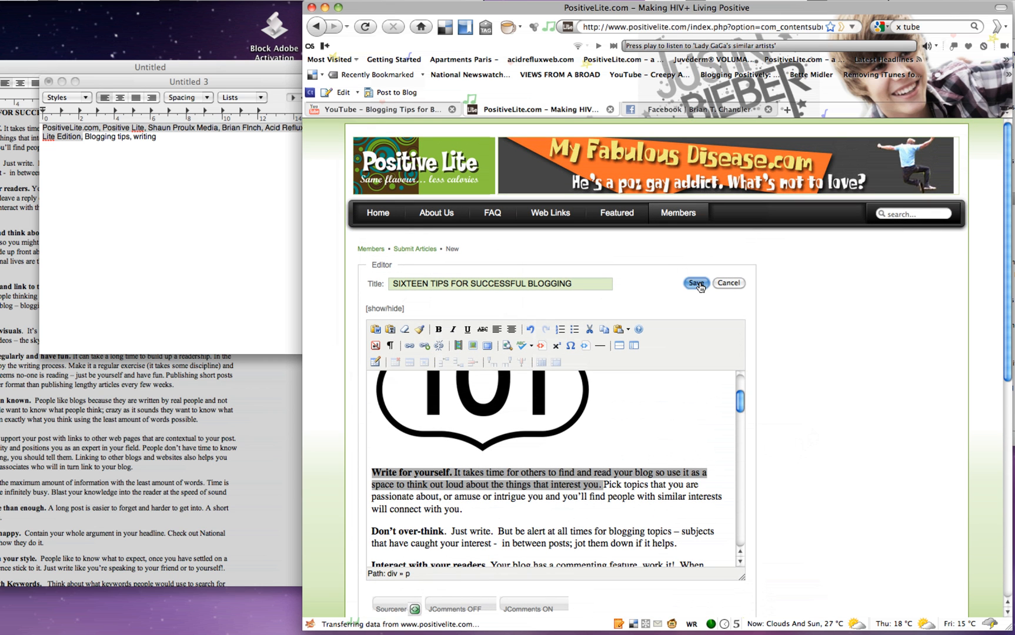